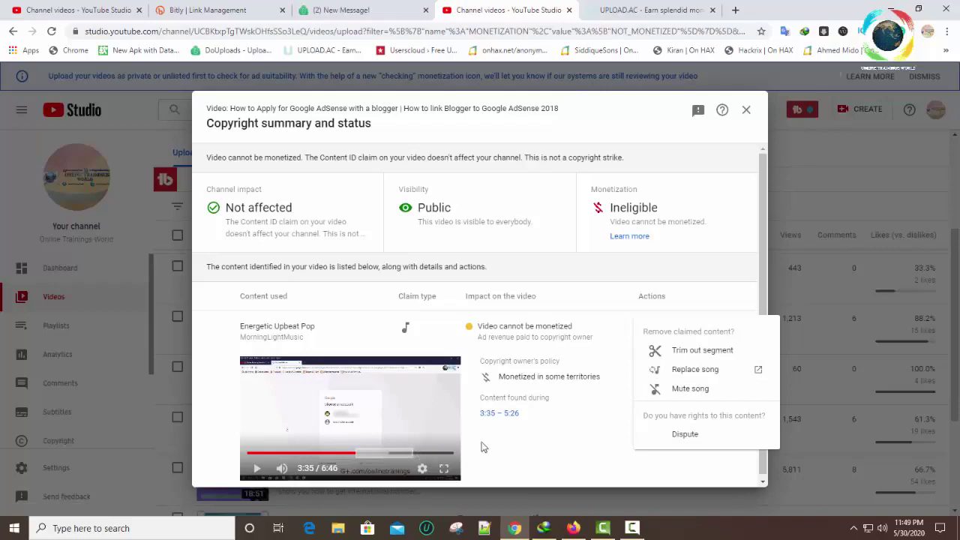
Step: Open the replace-song page for the claimed song, pause the preview, and examine the claimed segment and the available replacement tracks
{"action": "left_click", "coordinate": [704, 386]}
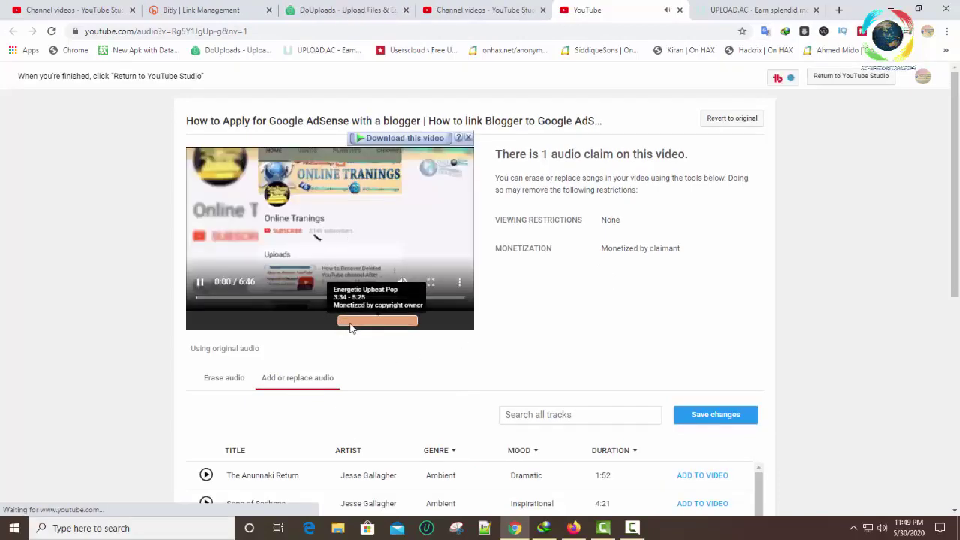
{"action": "left_click", "coordinate": [201, 282]}
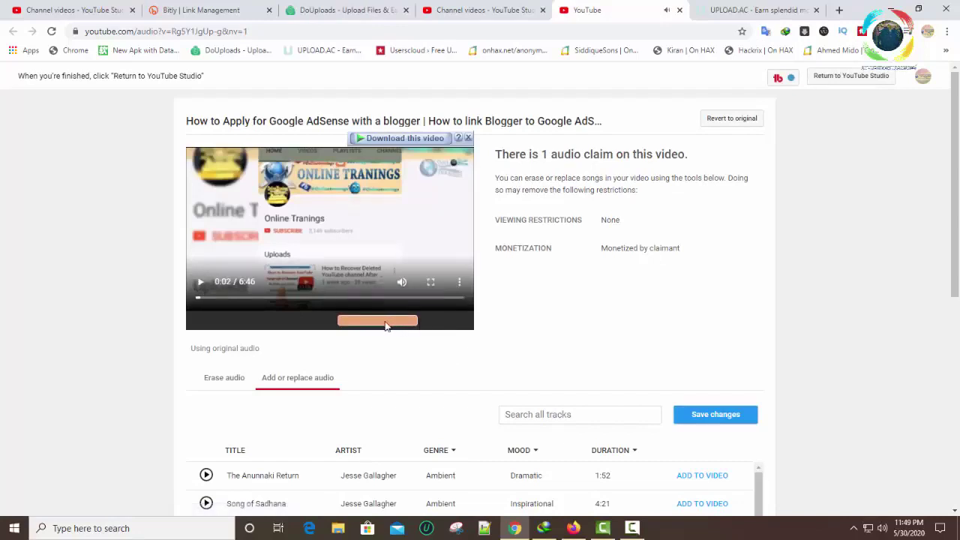
{"action": "mouse_move", "coordinate": [369, 327]}
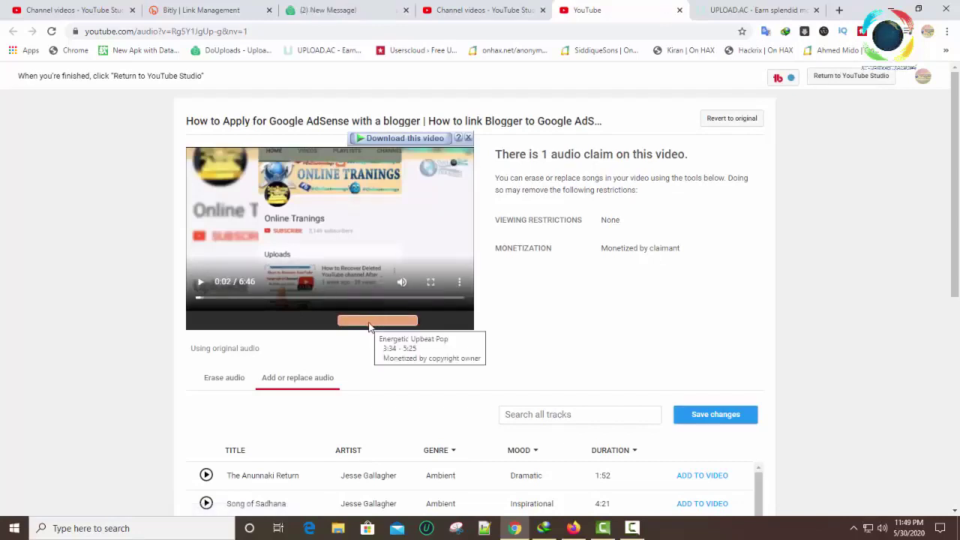
{"action": "left_click", "coordinate": [559, 416]}
{"action": "scroll", "coordinate": [543, 438], "scroll_direction": "down", "scroll_amount": 3}
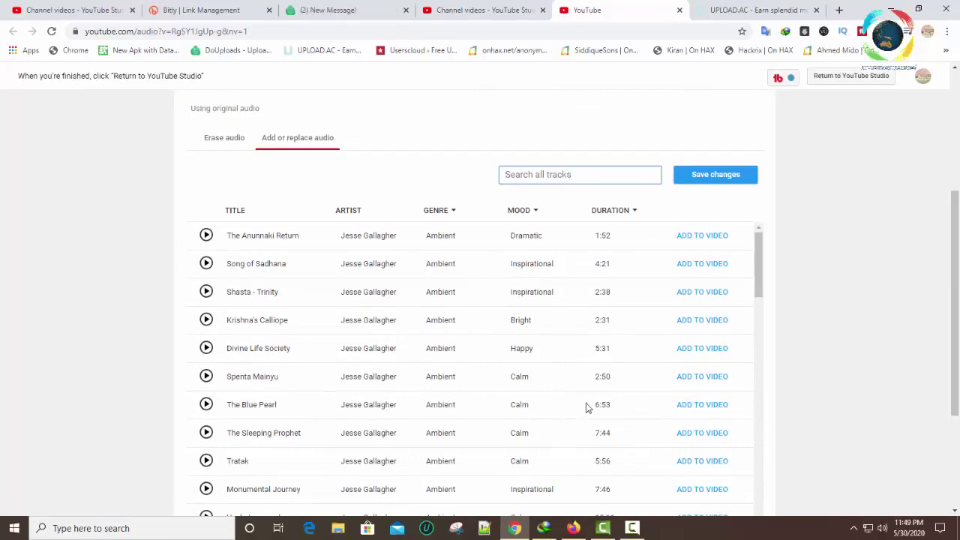
{"action": "scroll", "coordinate": [620, 300], "scroll_direction": "up", "scroll_amount": 3}
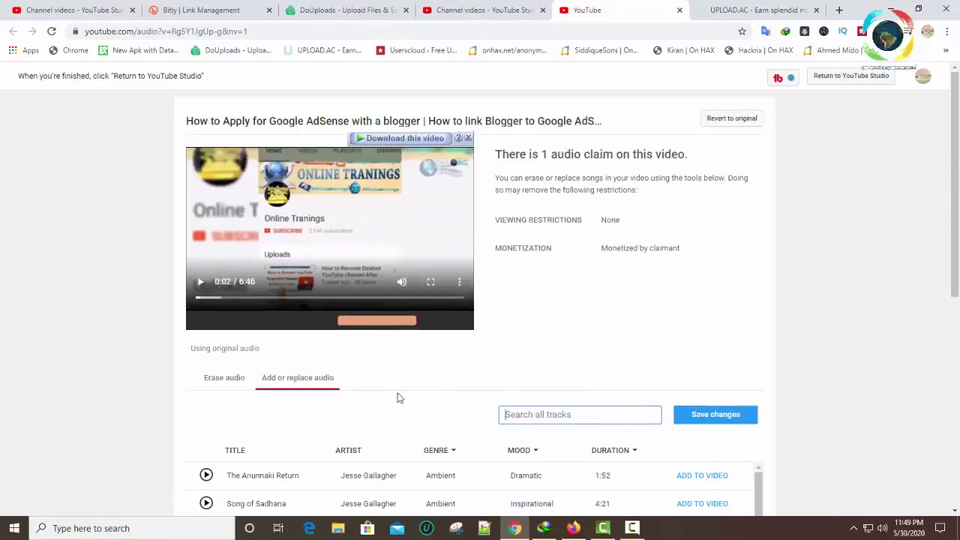
{"action": "mouse_move", "coordinate": [351, 324]}
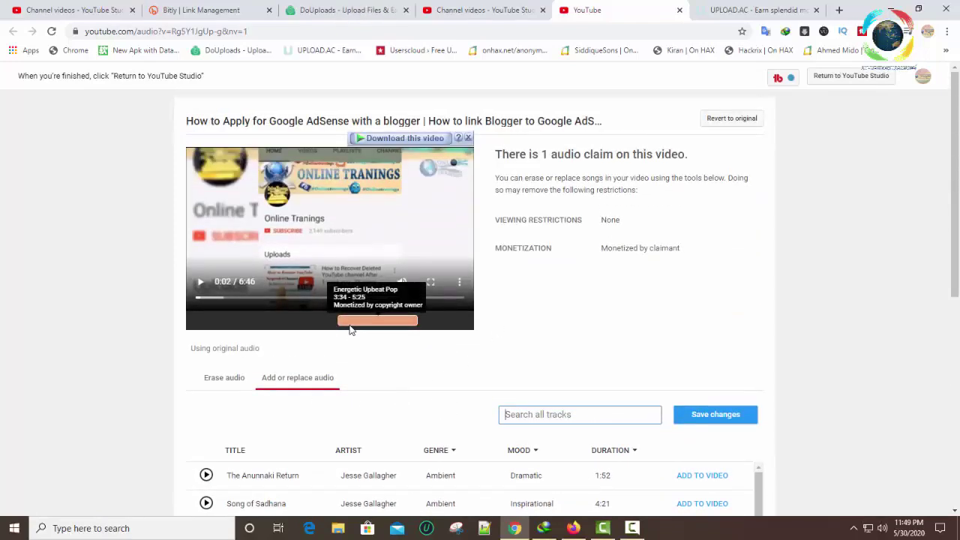
{"action": "scroll", "coordinate": [553, 401], "scroll_direction": "down", "scroll_amount": 3}
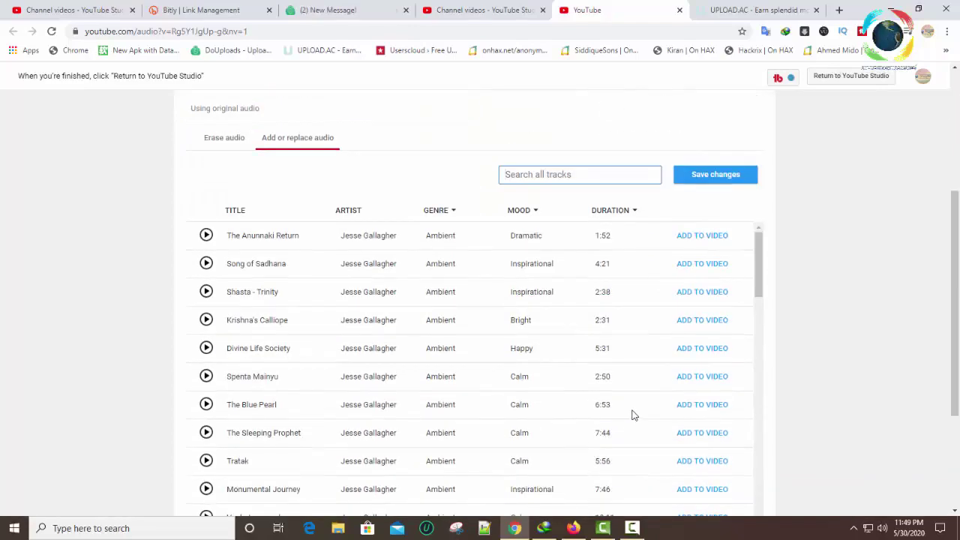
{"action": "scroll", "coordinate": [583, 413], "scroll_direction": "up", "scroll_amount": 3}
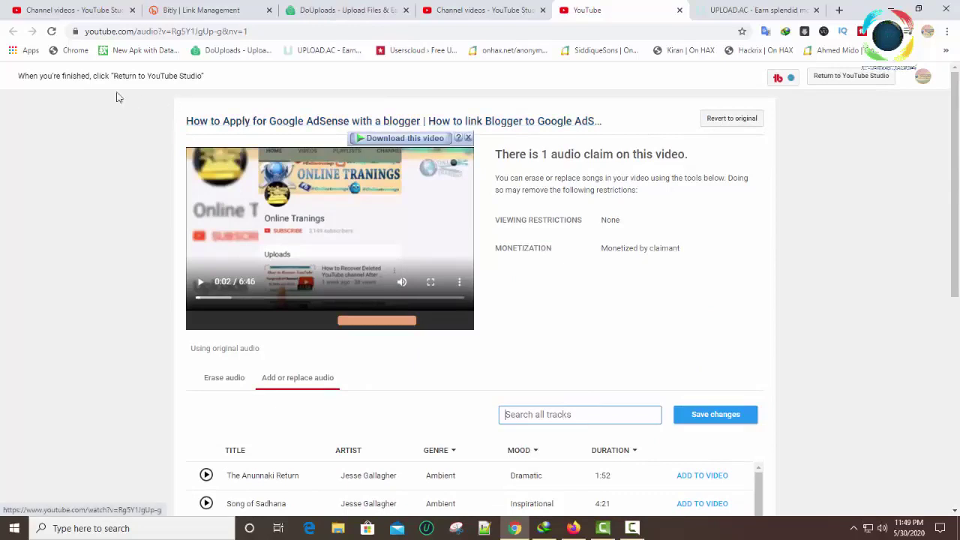
Step: Mute all sound in the AdSense video while the claimed song plays, and close its copyright summary
{"action": "left_click", "coordinate": [442, 12]}
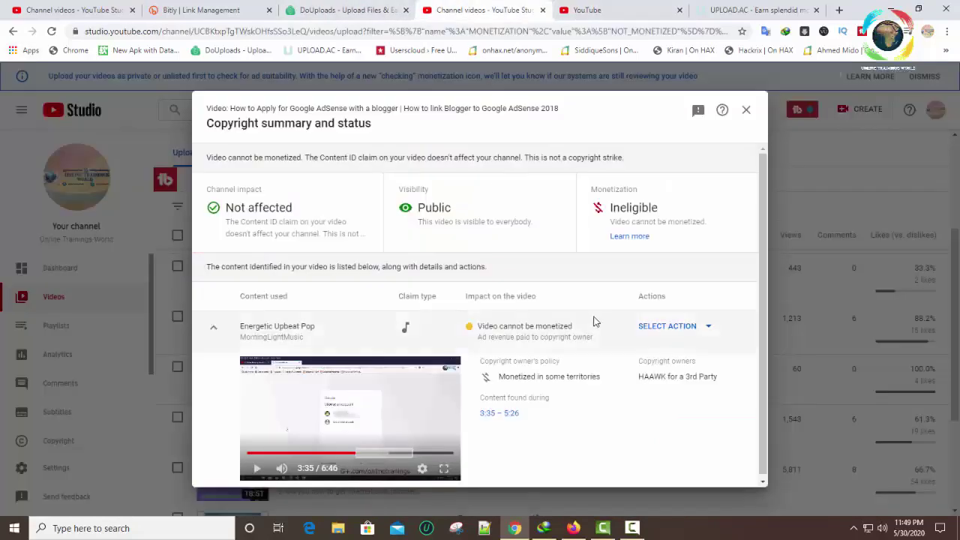
{"action": "left_click", "coordinate": [711, 328]}
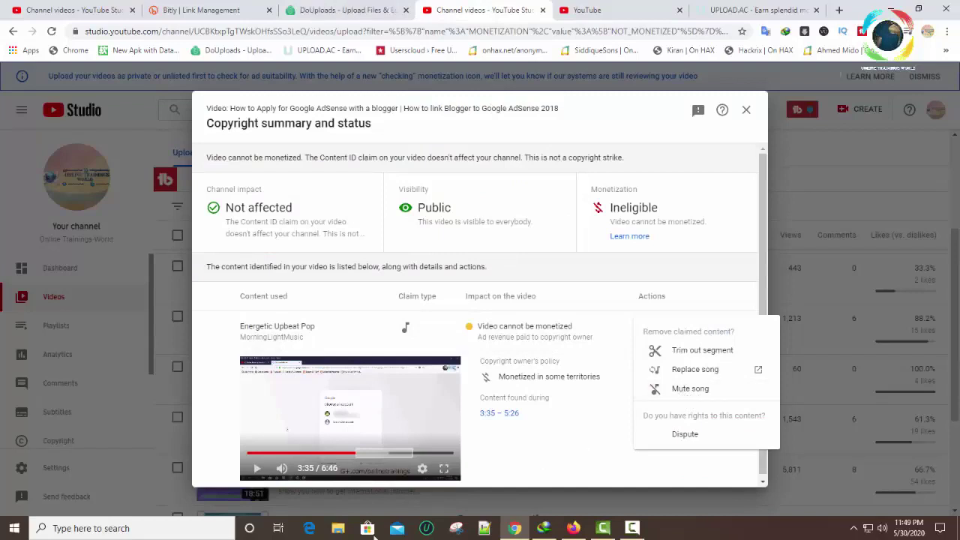
{"action": "left_click", "coordinate": [683, 389]}
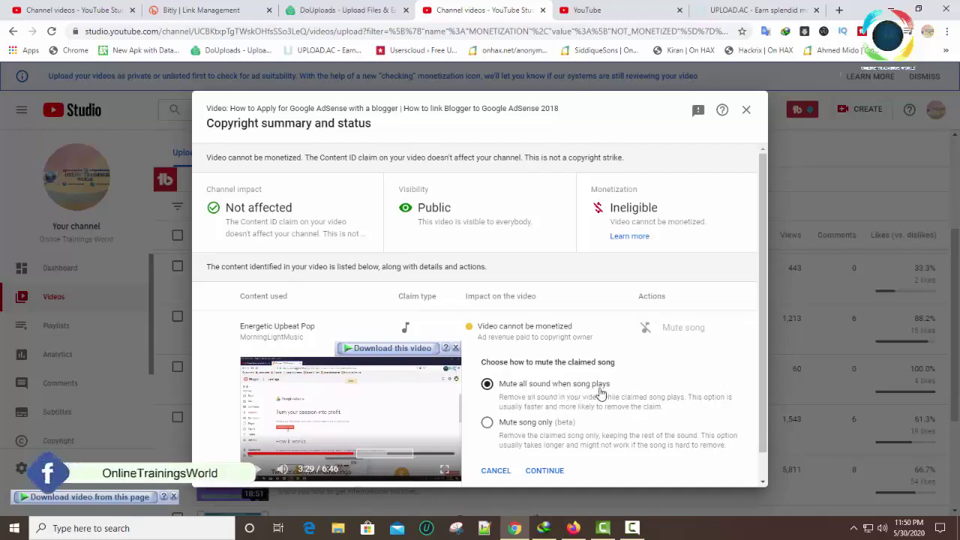
{"action": "scroll", "coordinate": [600, 396], "scroll_direction": "down", "scroll_amount": 1}
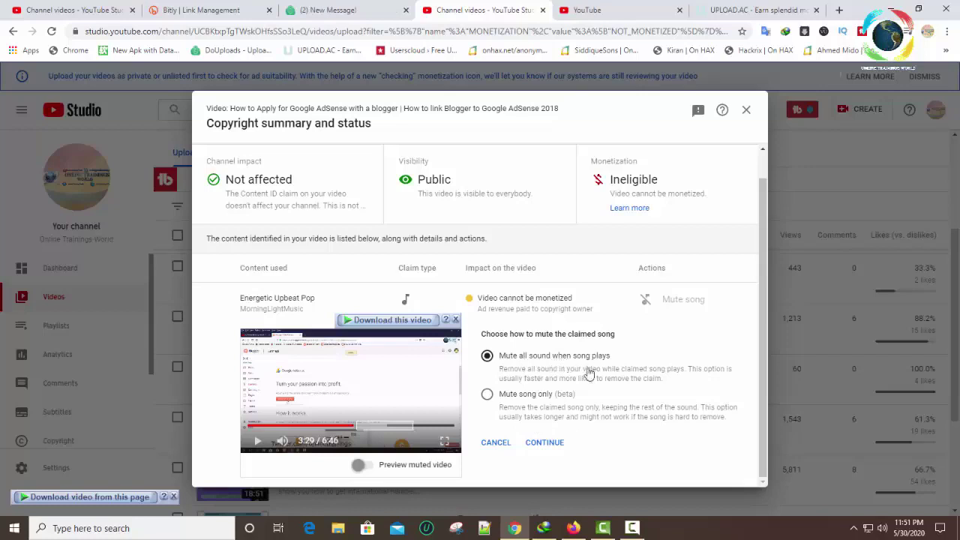
{"action": "left_click", "coordinate": [541, 449]}
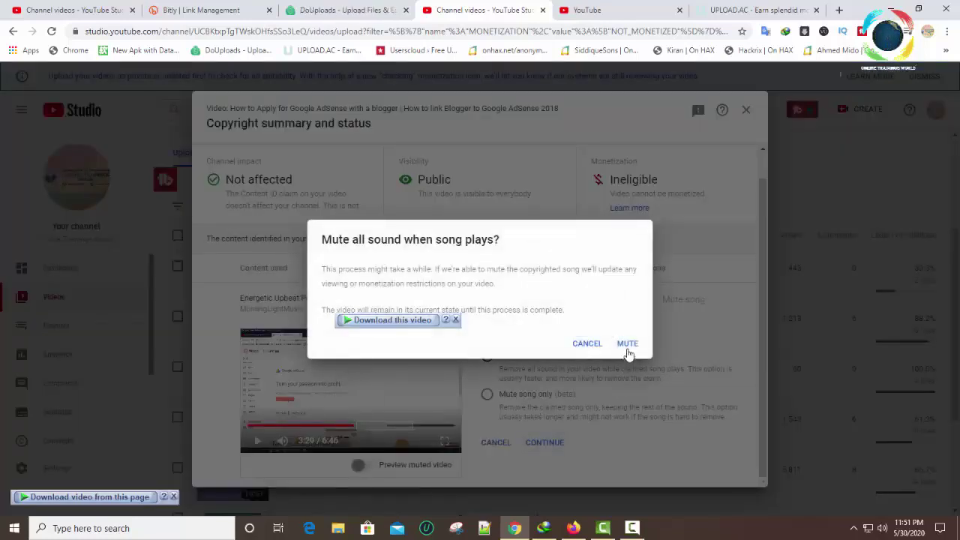
{"action": "left_click", "coordinate": [628, 348]}
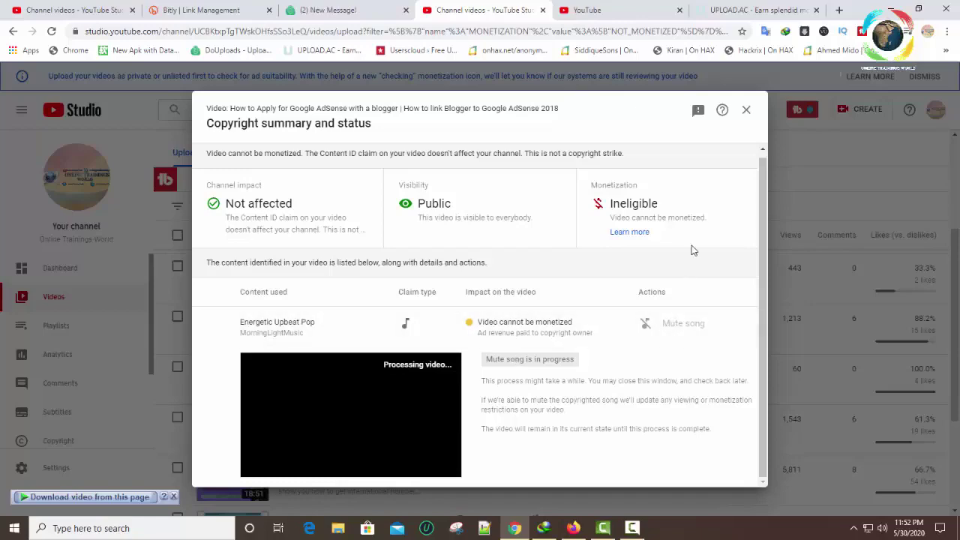
{"action": "left_click", "coordinate": [746, 112]}
Step: Examine the monetization and restriction status of the copyright-claimed videos in the channel list
{"action": "scroll", "coordinate": [595, 304], "scroll_direction": "down", "scroll_amount": 2}
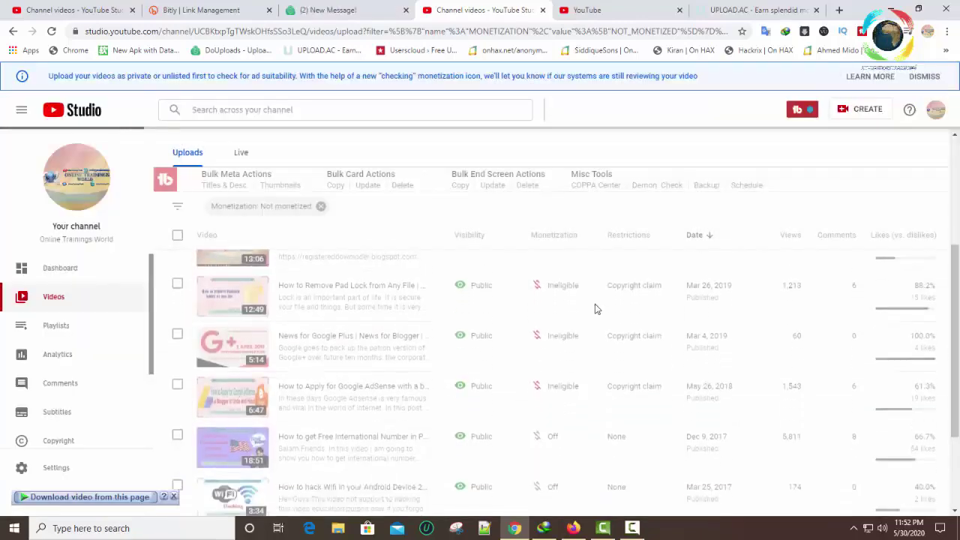
{"action": "scroll", "coordinate": [515, 398], "scroll_direction": "down", "scroll_amount": 1}
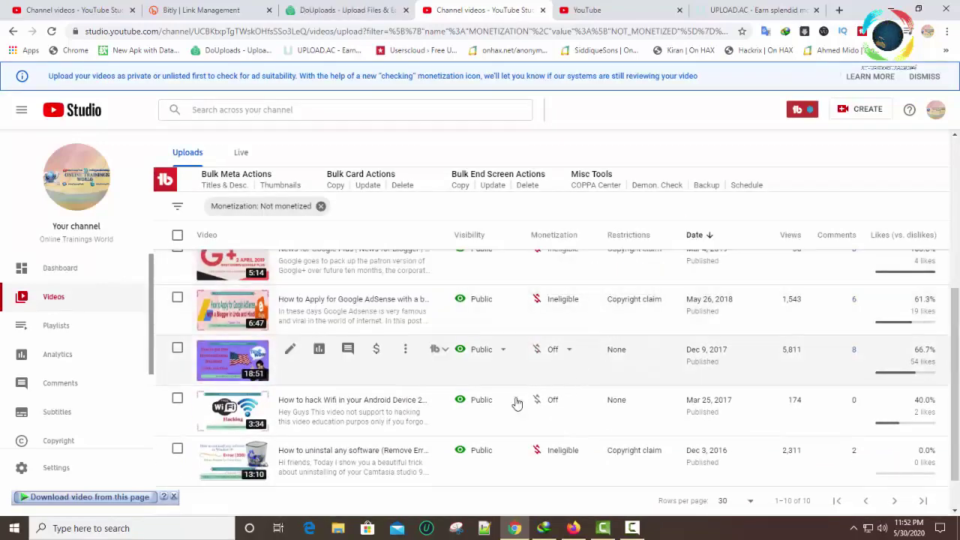
{"action": "scroll", "coordinate": [578, 368], "scroll_direction": "up", "scroll_amount": 2}
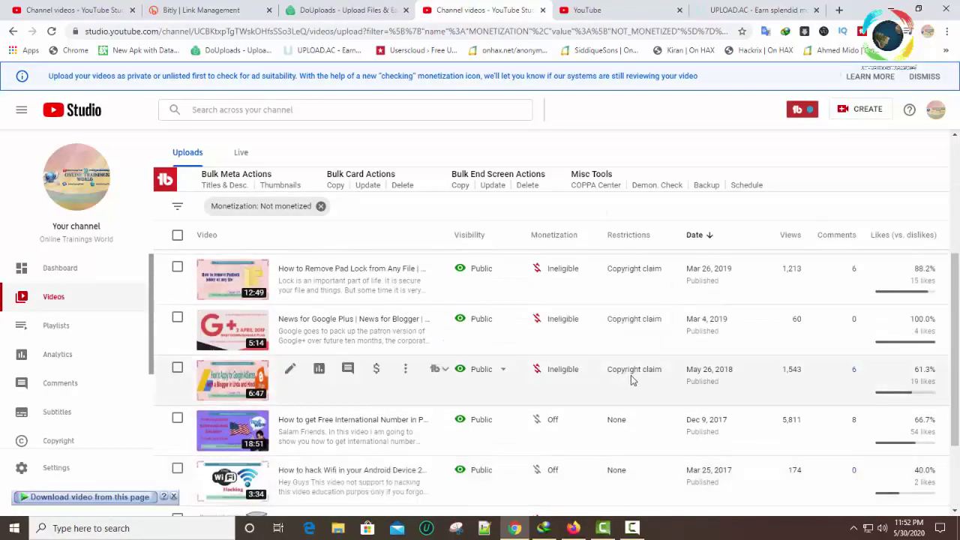
{"action": "mouse_move", "coordinate": [649, 377]}
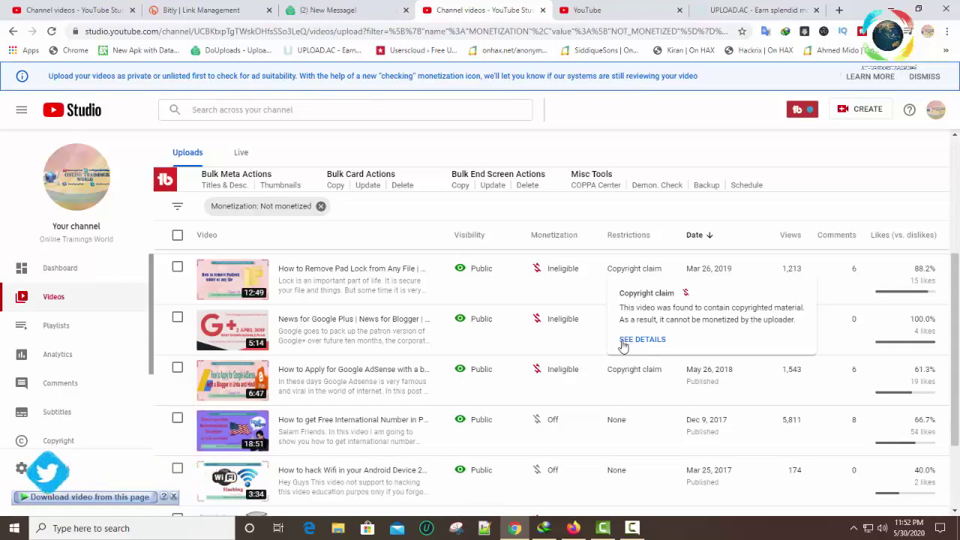
{"action": "mouse_move", "coordinate": [629, 339]}
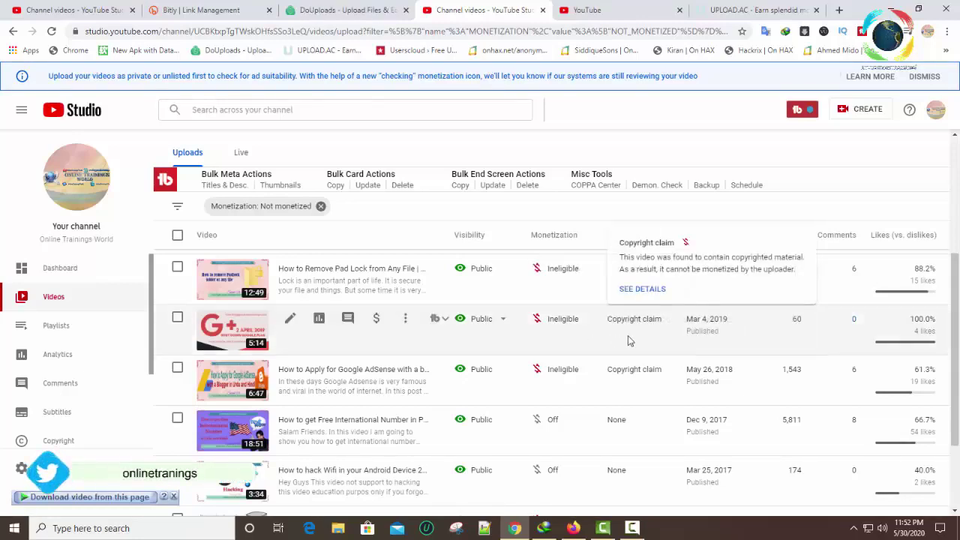
{"action": "mouse_move", "coordinate": [621, 381]}
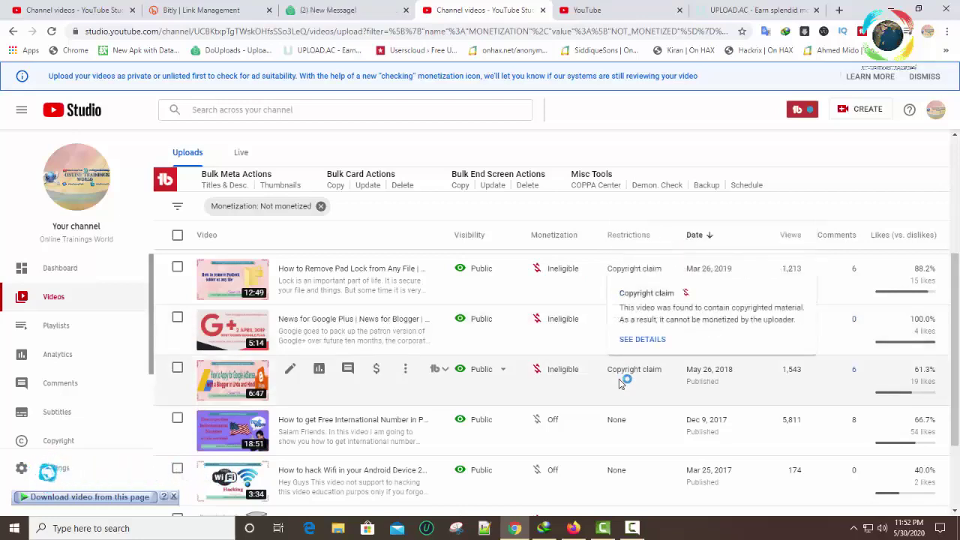
{"action": "mouse_move", "coordinate": [563, 379]}
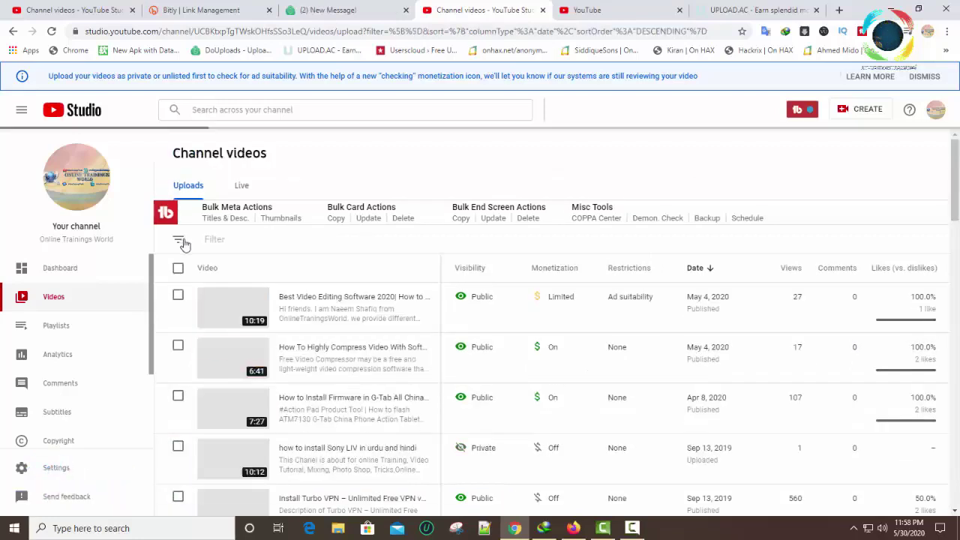
Step: Check the AdSense video's claim in a list filtered to Not monetized and on its audio page, clearing the filter
{"action": "left_click", "coordinate": [184, 240]}
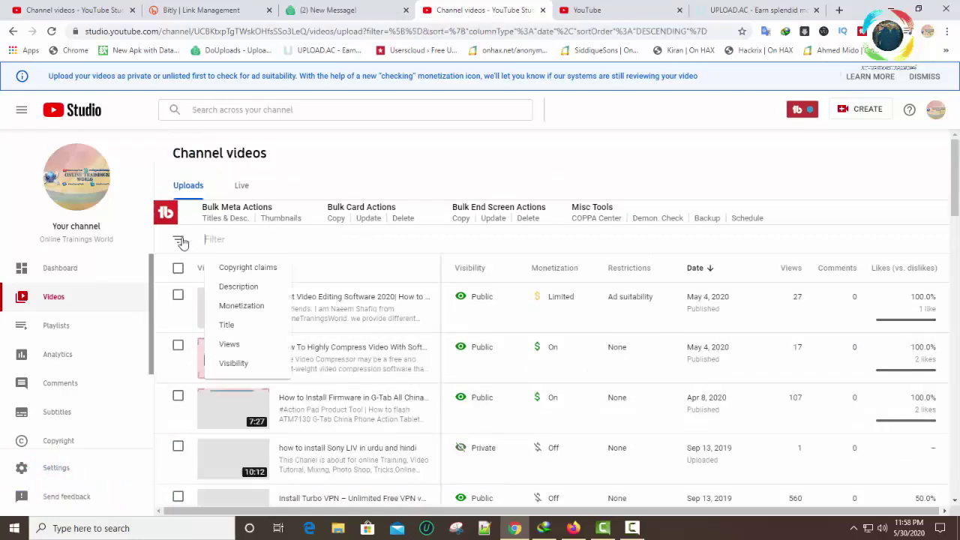
{"action": "left_click", "coordinate": [279, 308]}
{"action": "left_click", "coordinate": [234, 301]}
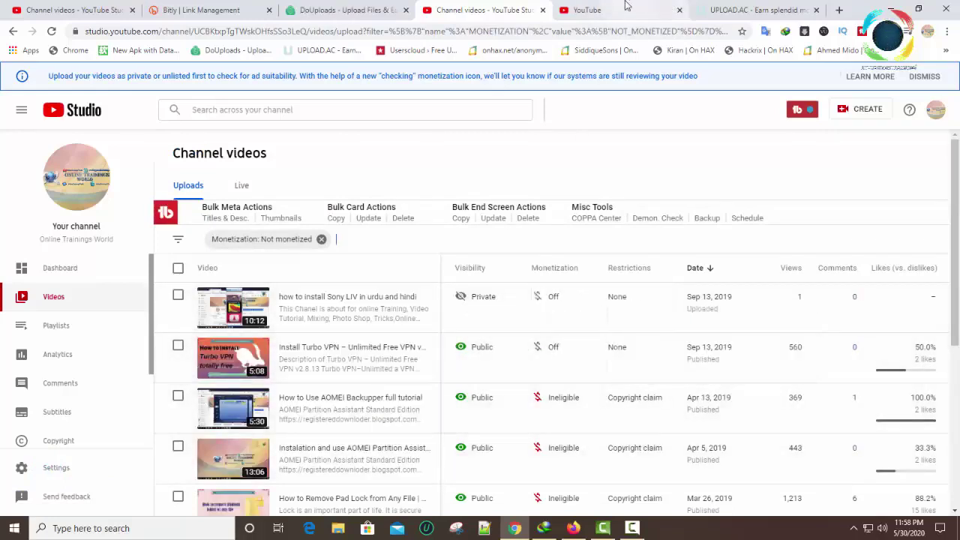
{"action": "key", "text": "ctrl+Tab"}
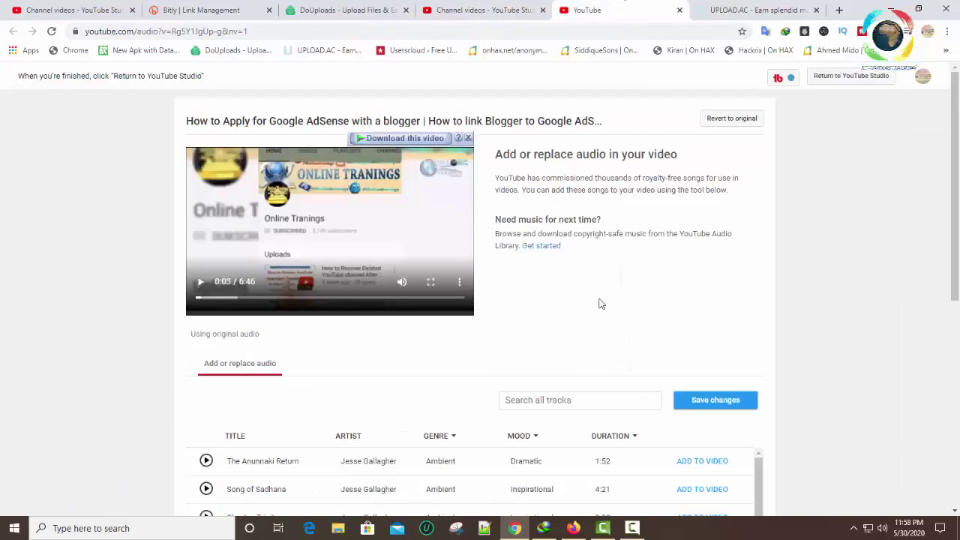
{"action": "key", "text": "ctrl+shift+Tab"}
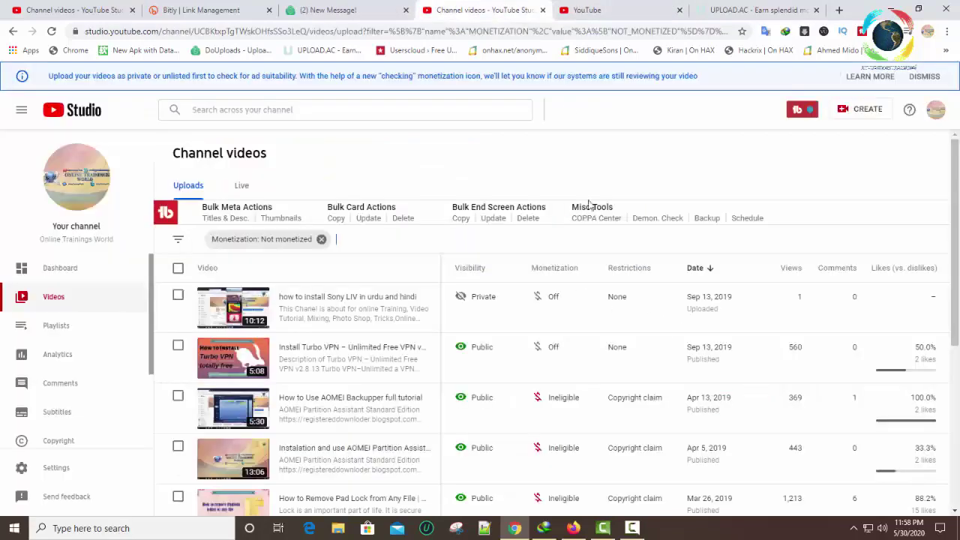
{"action": "left_click", "coordinate": [321, 240]}
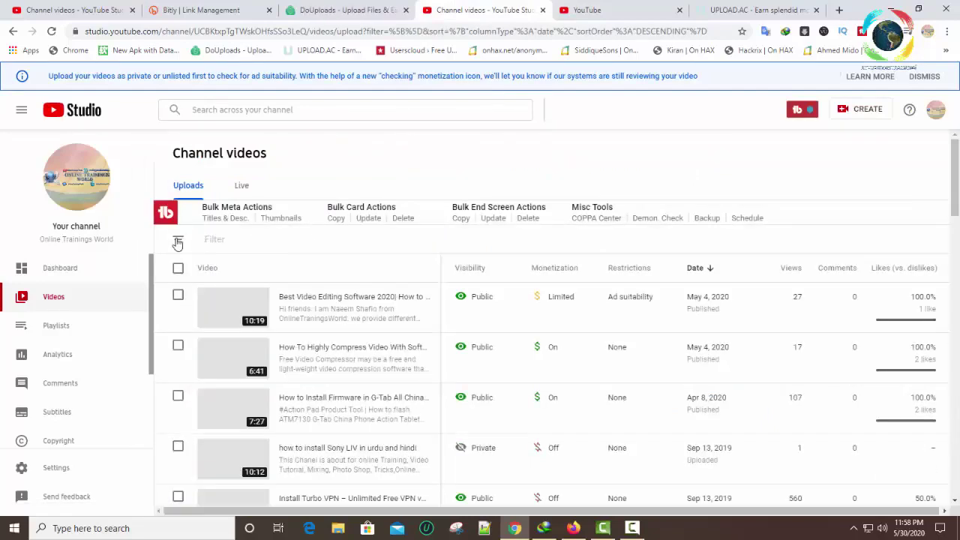
{"action": "left_click", "coordinate": [178, 242]}
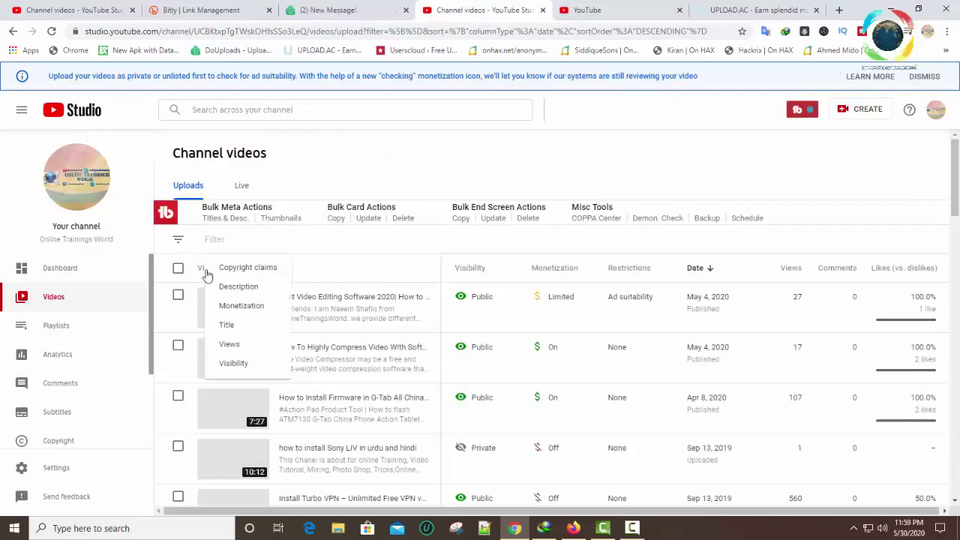
{"action": "left_click", "coordinate": [235, 307]}
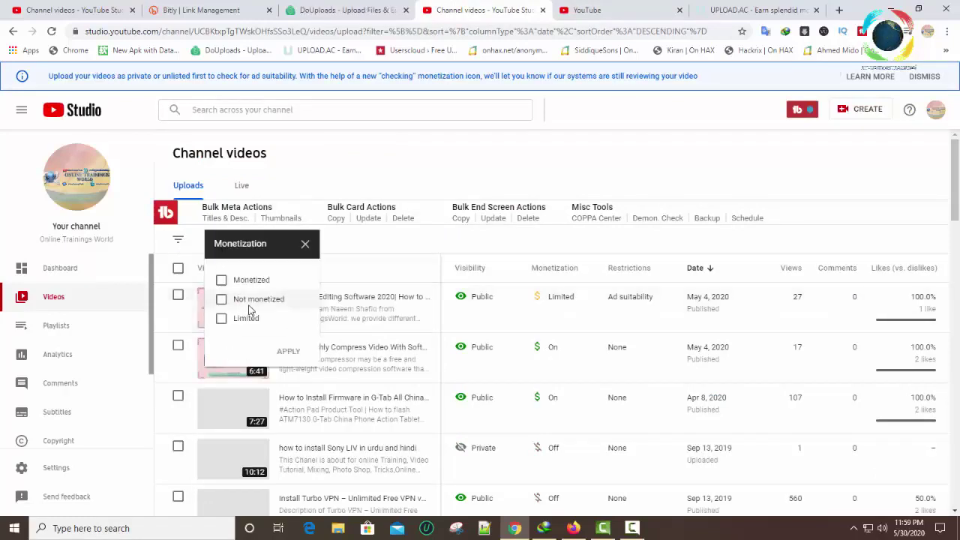
{"action": "left_click", "coordinate": [305, 244]}
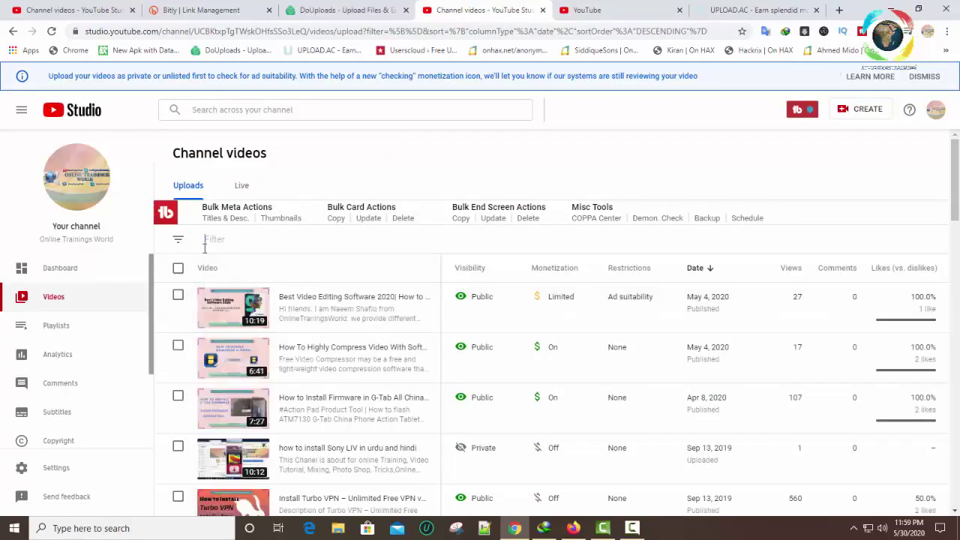
Step: Filter the channel videos to titles containing "apply for google"
{"action": "left_click", "coordinate": [178, 242]}
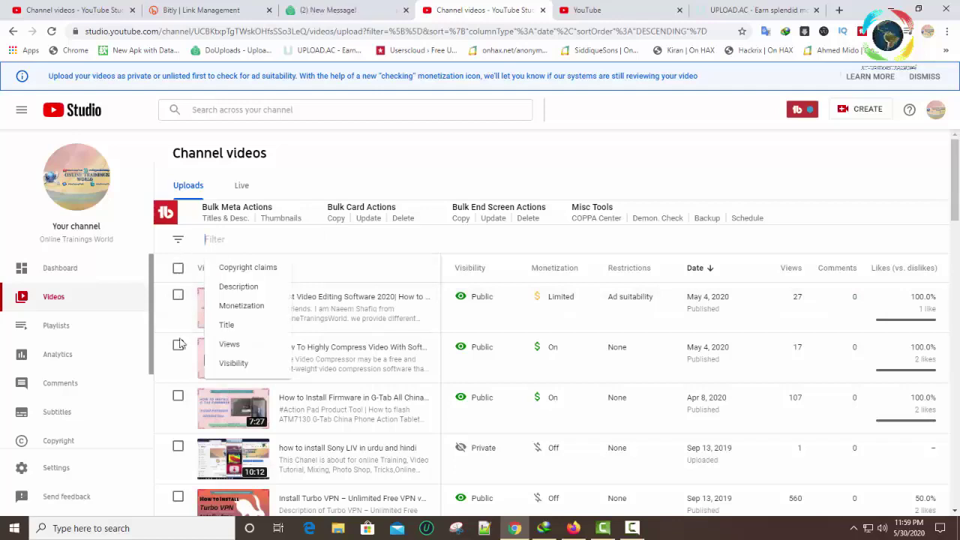
{"action": "left_click", "coordinate": [340, 321]}
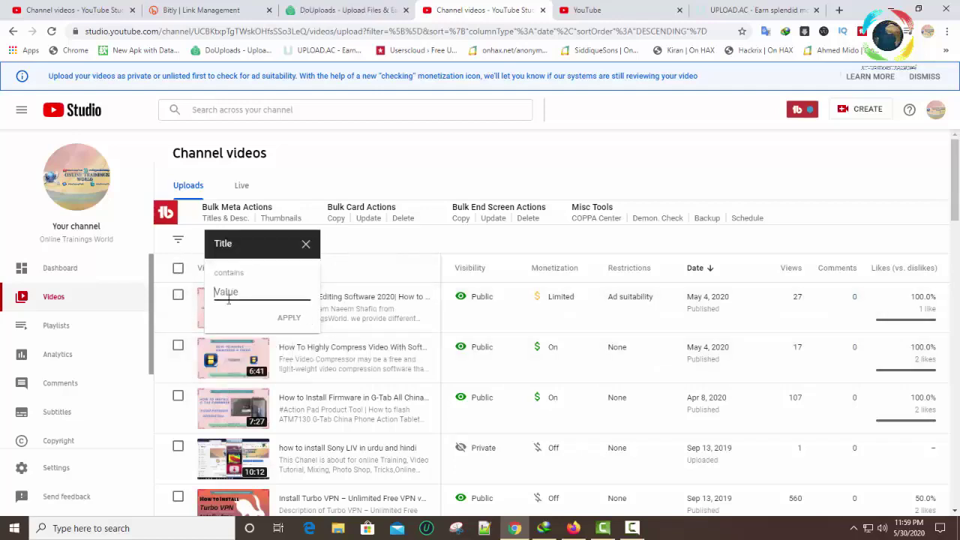
{"action": "type", "text": "a"}
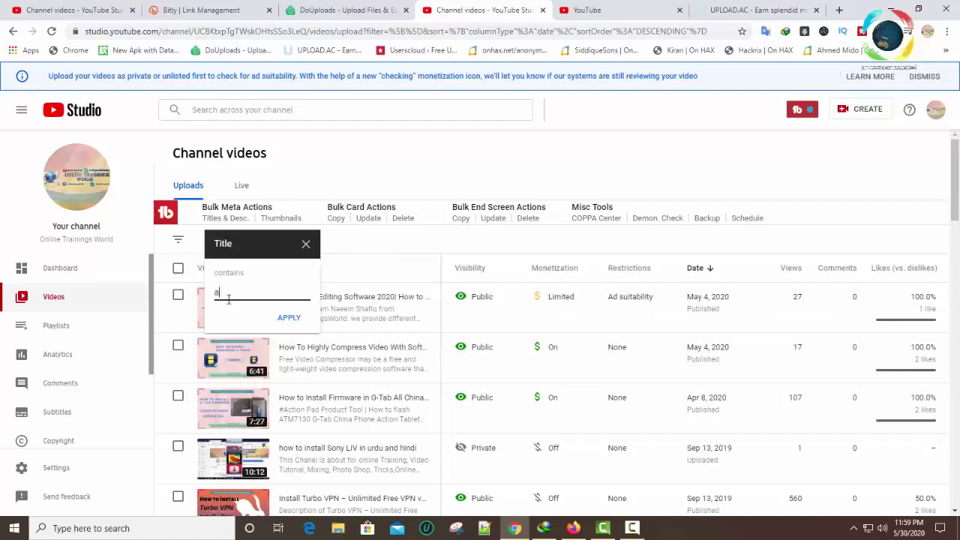
{"action": "type", "text": "pply for"}
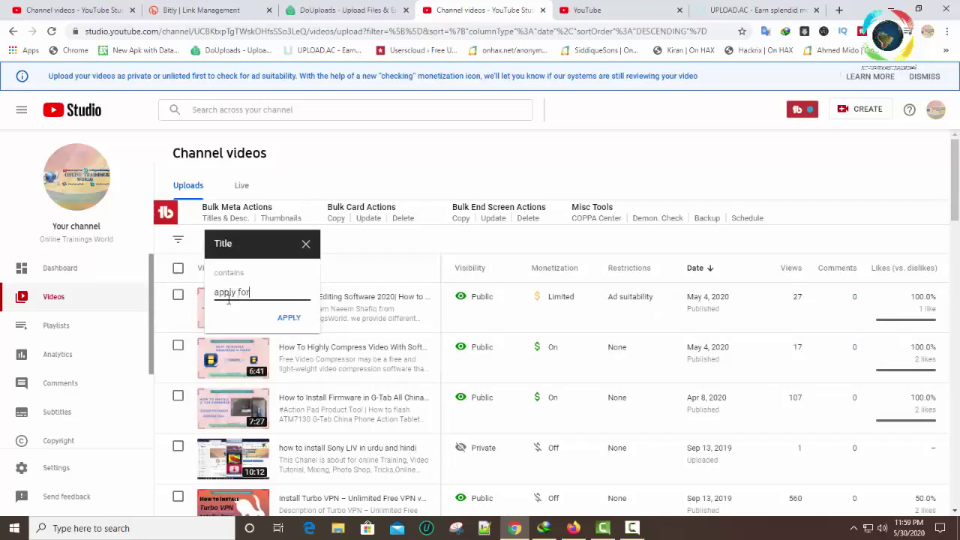
{"action": "type", "text": " google"}
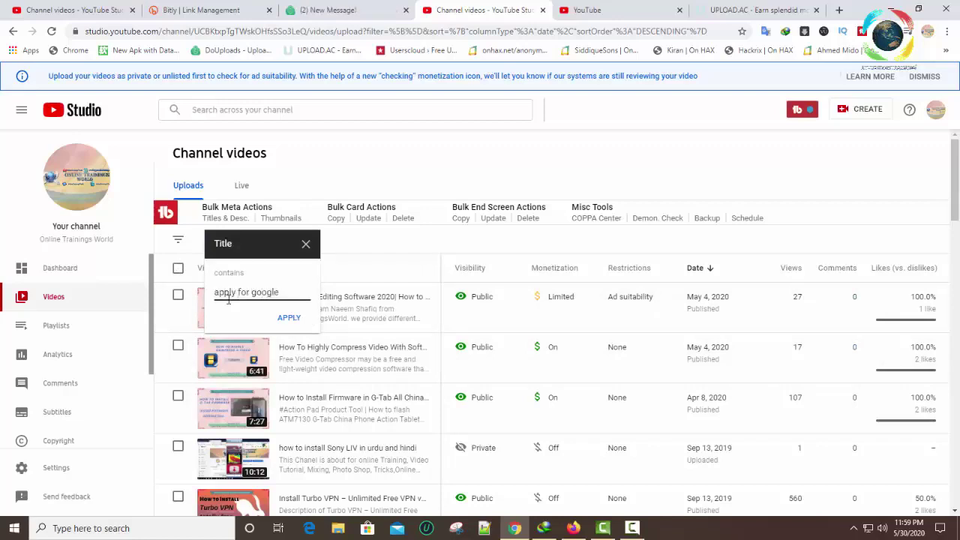
{"action": "left_click", "coordinate": [288, 318]}
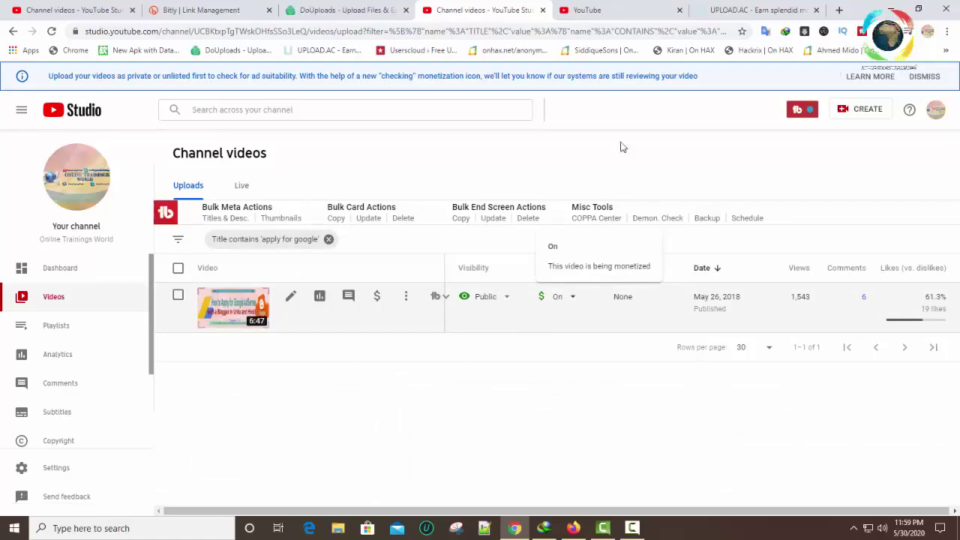
Step: Review the AdSense video's audio editing page, including its list of replacement tracks
{"action": "left_click", "coordinate": [607, 9]}
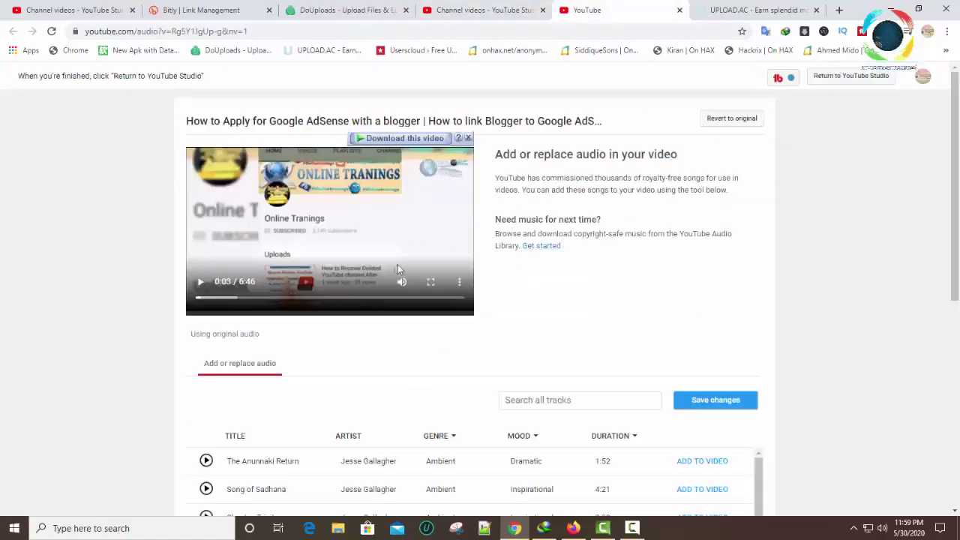
{"action": "scroll", "coordinate": [602, 342], "scroll_direction": "down", "scroll_amount": 2}
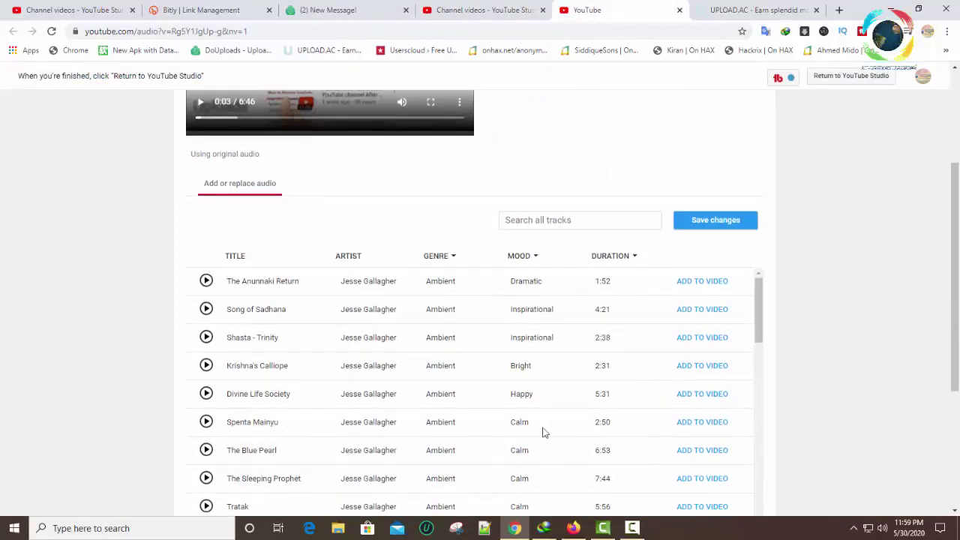
{"action": "scroll", "coordinate": [545, 431], "scroll_direction": "up", "scroll_amount": 2}
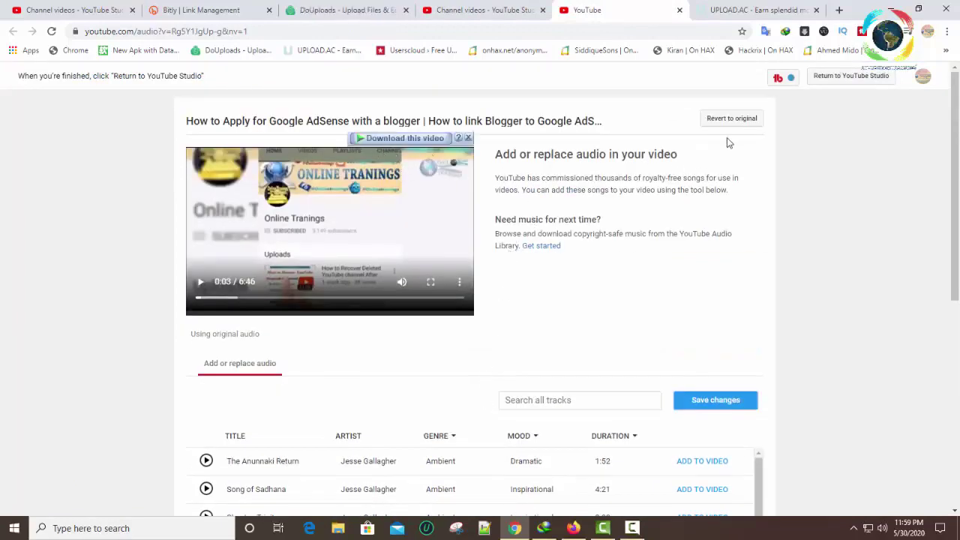
Step: Compare the AdSense video's monetization and restriction status in the earlier Not monetized list with the list filtered by title, closing the filter suggestions
{"action": "left_click", "coordinate": [507, 9]}
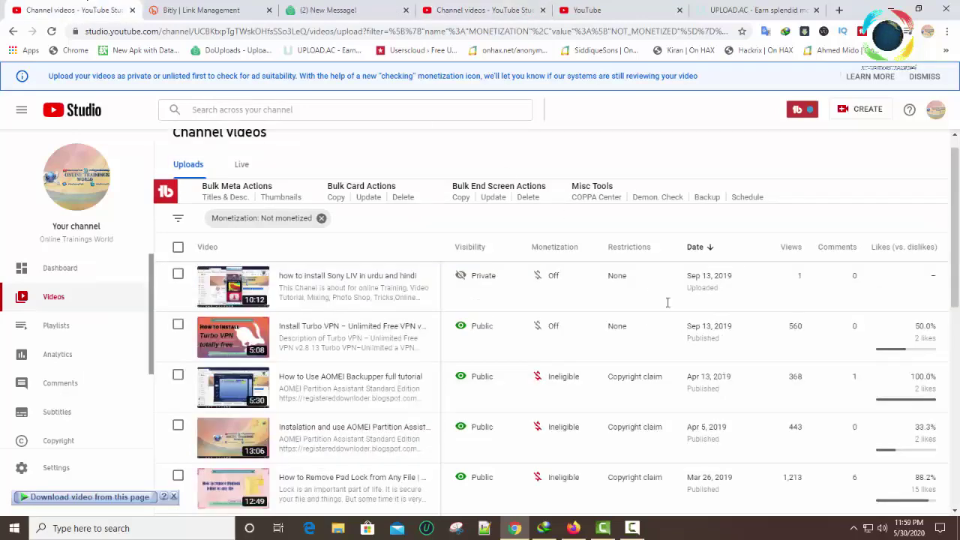
{"action": "scroll", "coordinate": [667, 303], "scroll_direction": "down", "scroll_amount": 3}
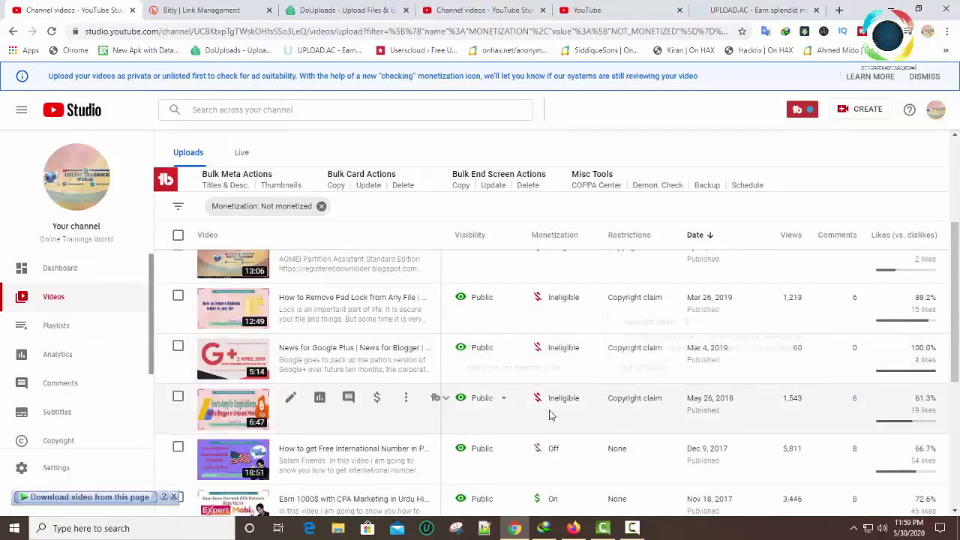
{"action": "mouse_move", "coordinate": [565, 415]}
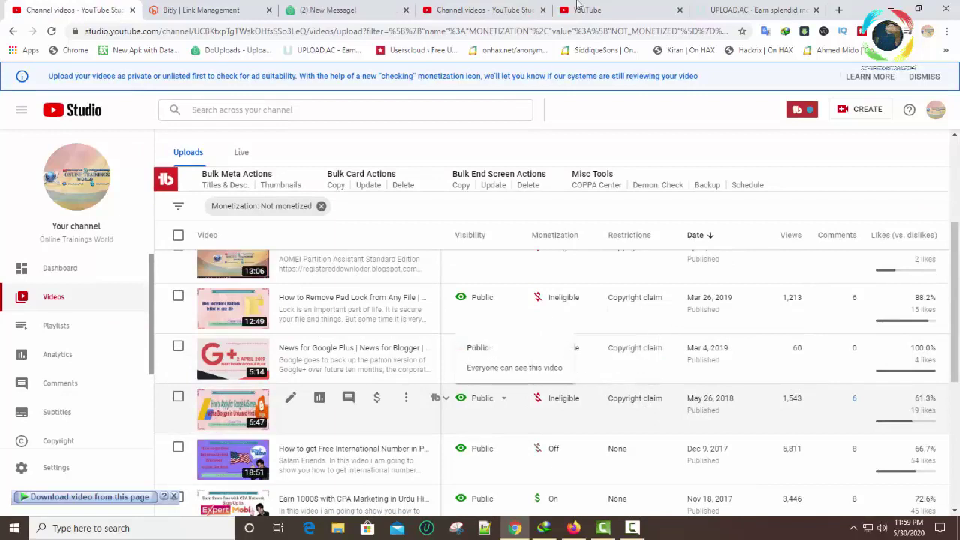
{"action": "left_click", "coordinate": [500, 6]}
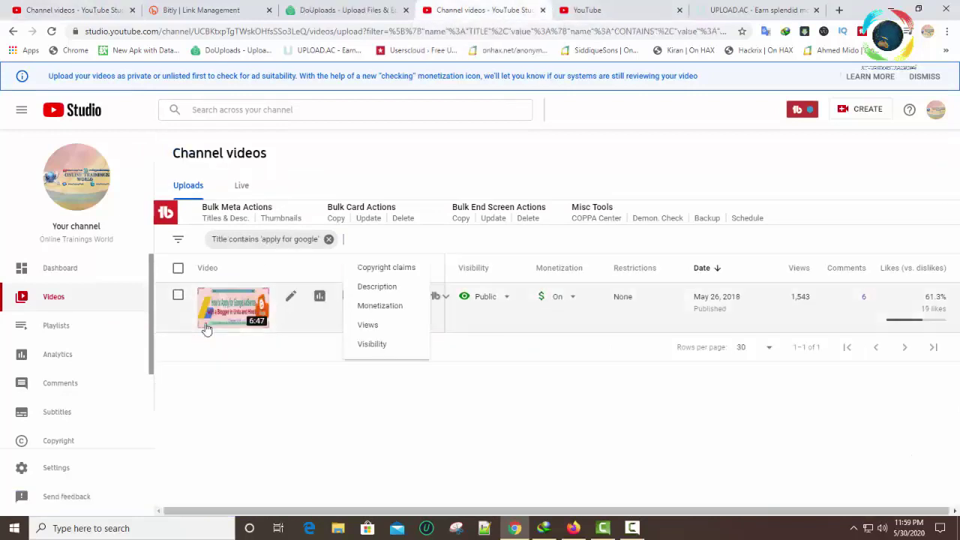
{"action": "mouse_move", "coordinate": [557, 311]}
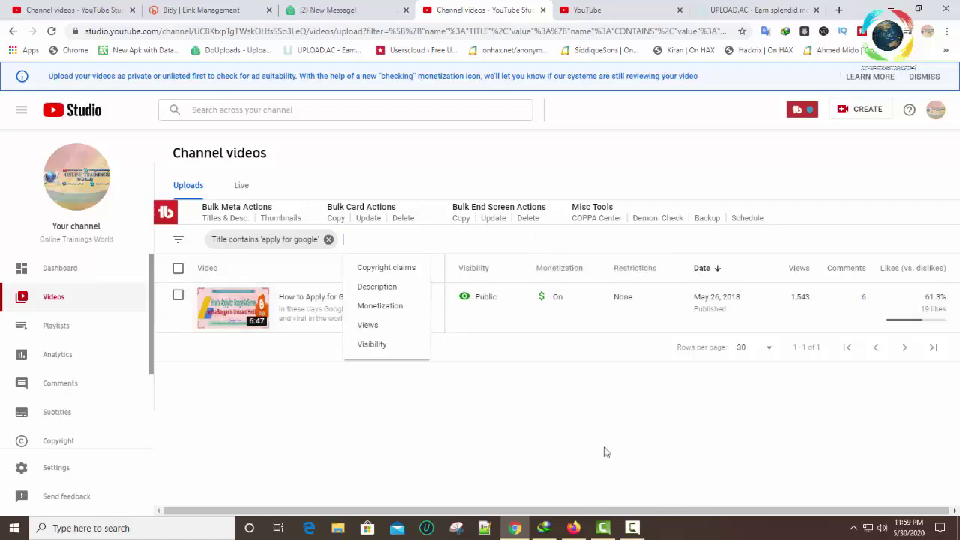
{"action": "left_click", "coordinate": [589, 497]}
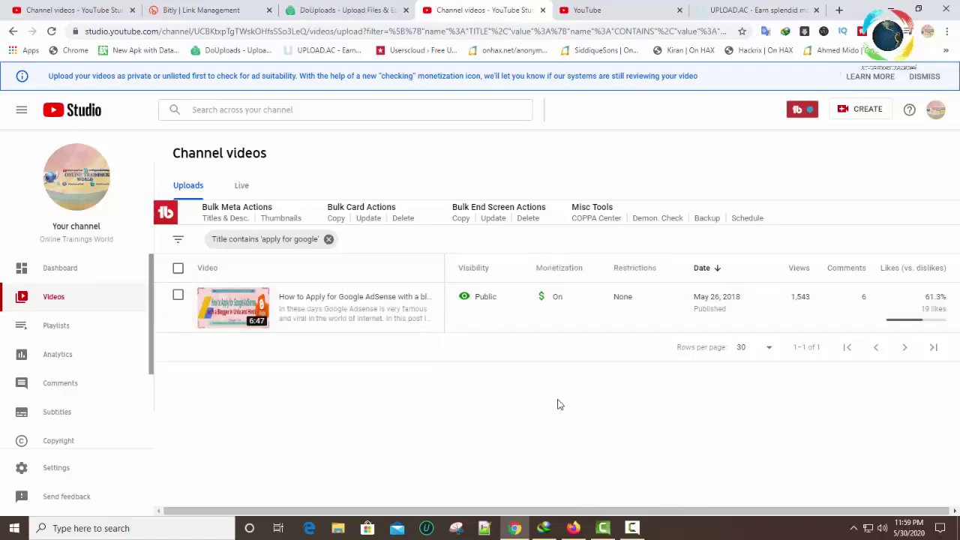